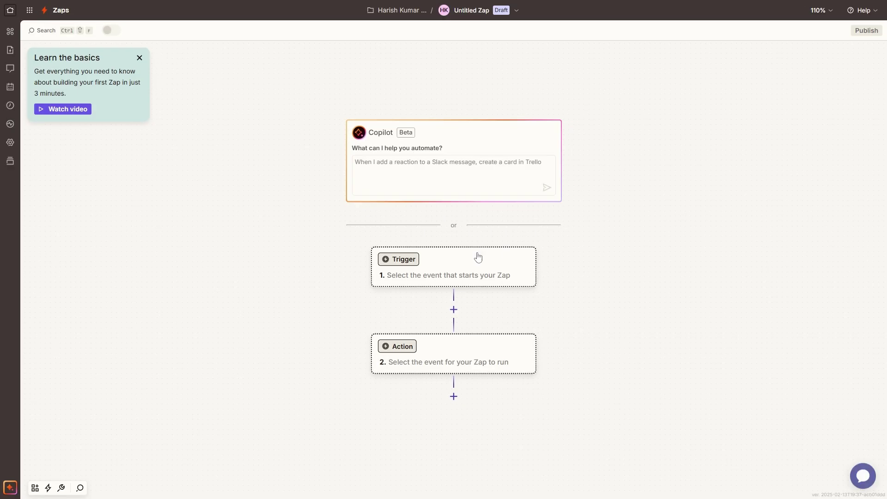
- Set the Zap trigger to Formester New Submission using the Formester account
left_click(477, 256)
type("formest")
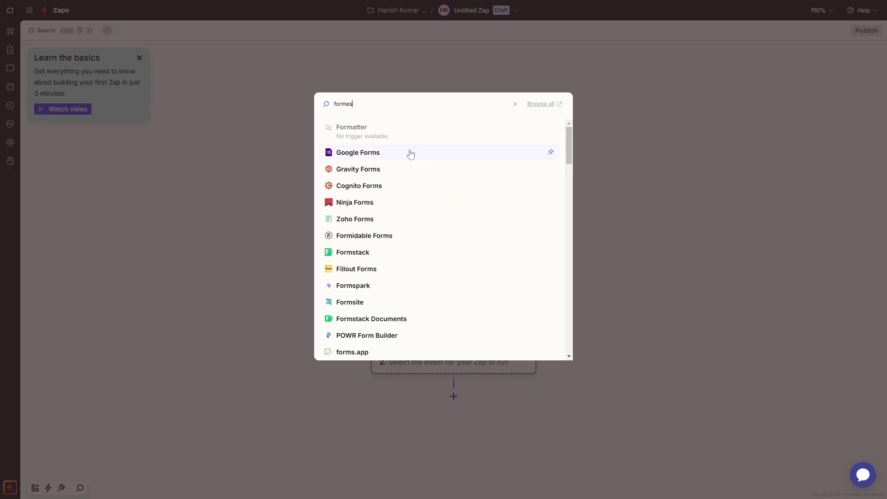
type("er")
left_click(411, 134)
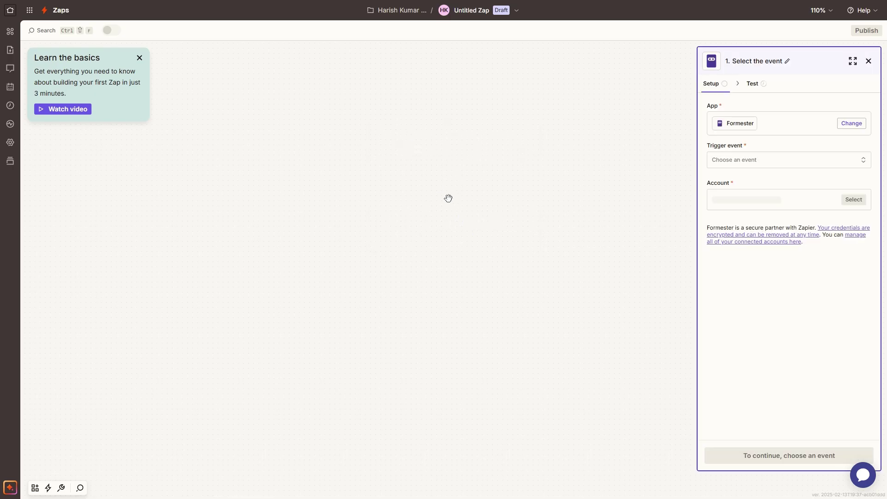
left_click(783, 160)
left_click(643, 199)
left_click(812, 200)
left_click(616, 227)
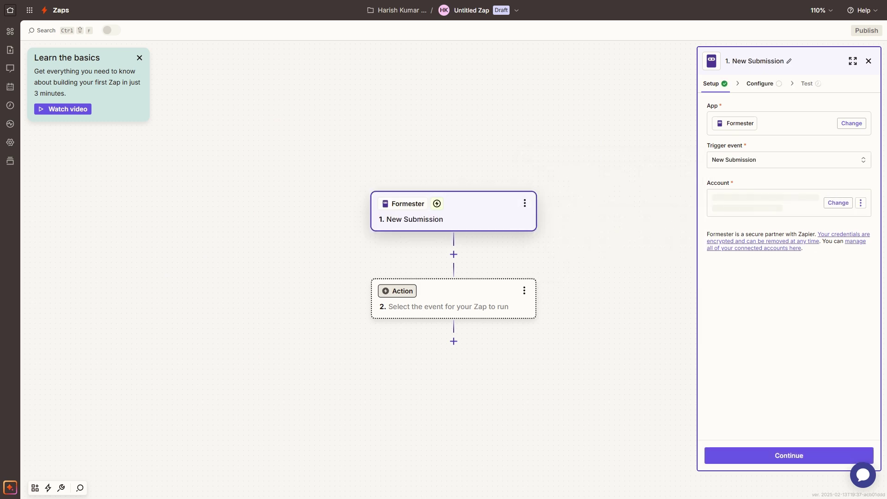
left_click(801, 457)
- Watch Sample Form and test the trigger to pull in a submission record
left_click(769, 123)
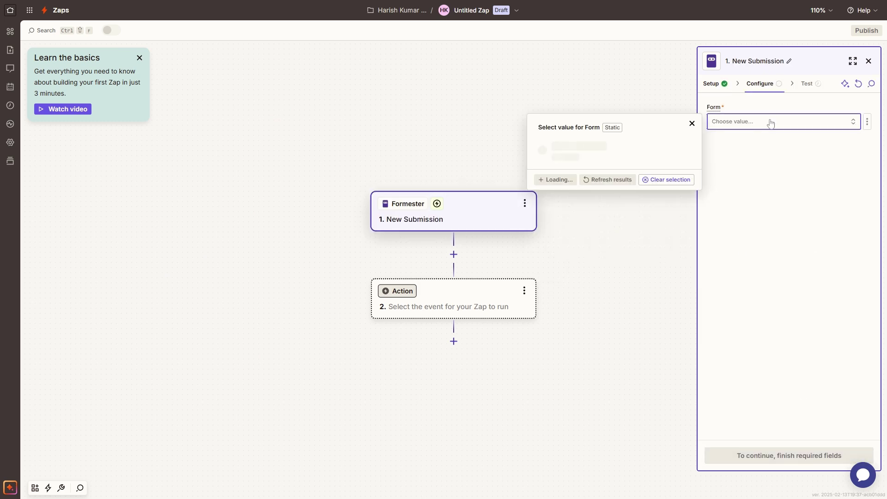
type("sam")
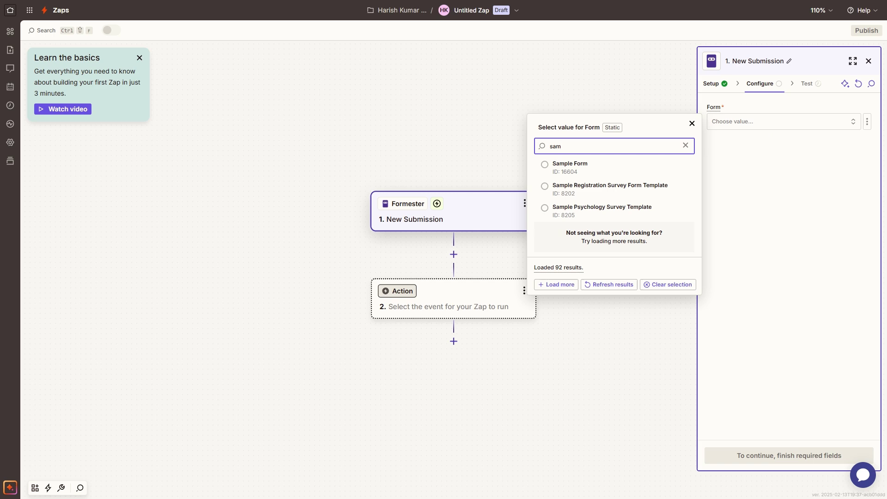
left_click(631, 164)
left_click(829, 456)
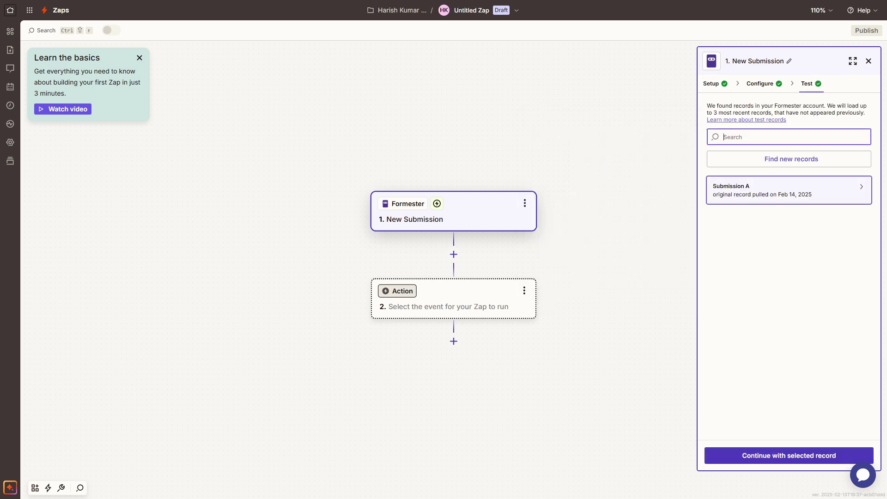
- Make the action Google Sheets Create Spreadsheet Row with the connected Google account
left_click(829, 458)
type("g")
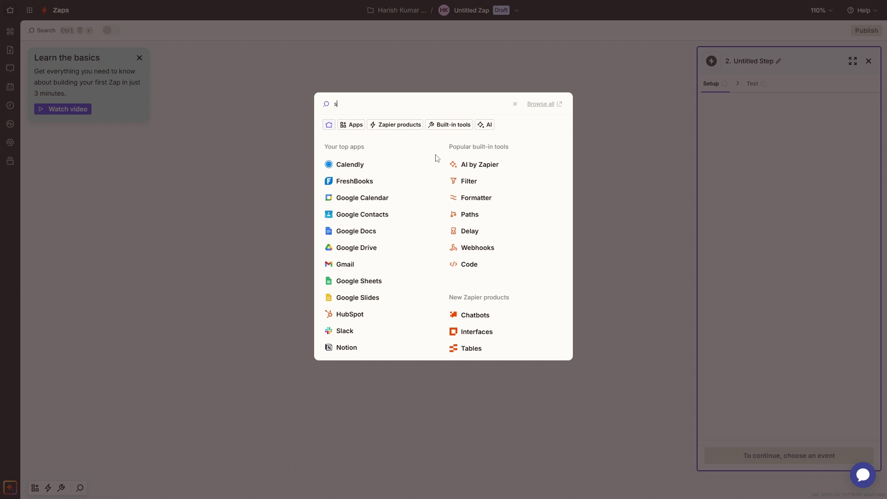
type("oogle")
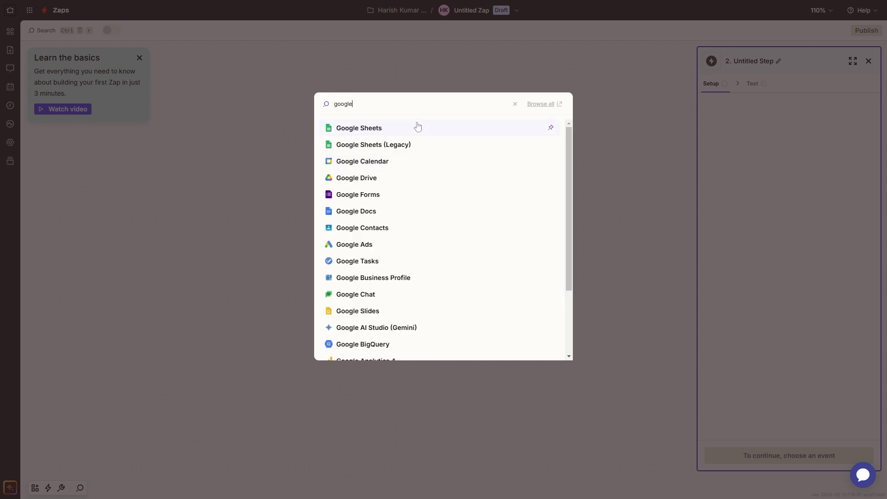
left_click(416, 126)
left_click(749, 165)
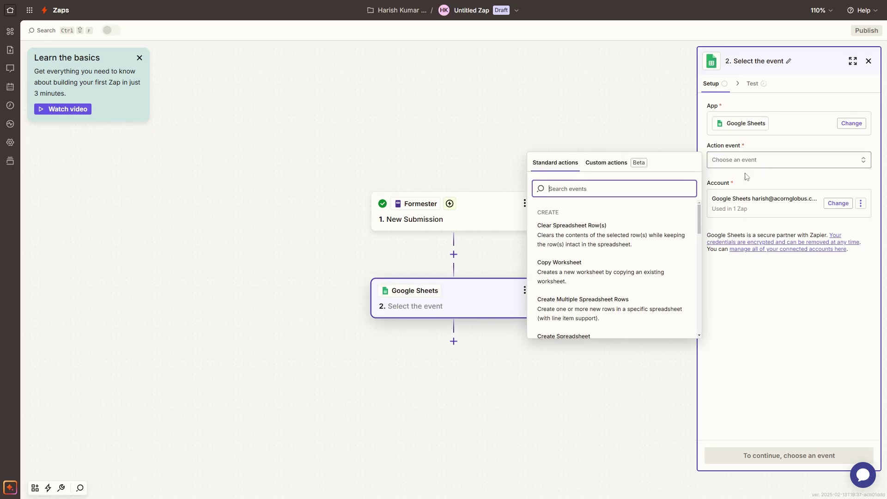
left_click(585, 242)
left_click(769, 161)
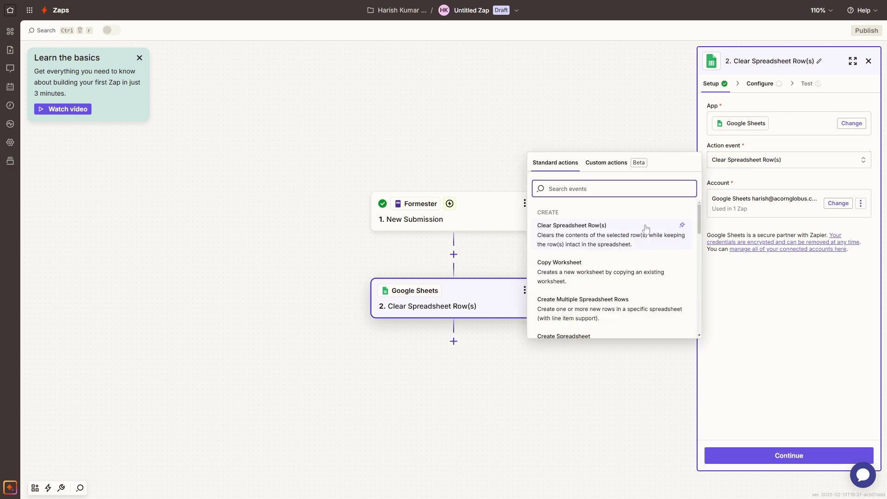
scroll(630, 223, "down", 2)
left_click(594, 320)
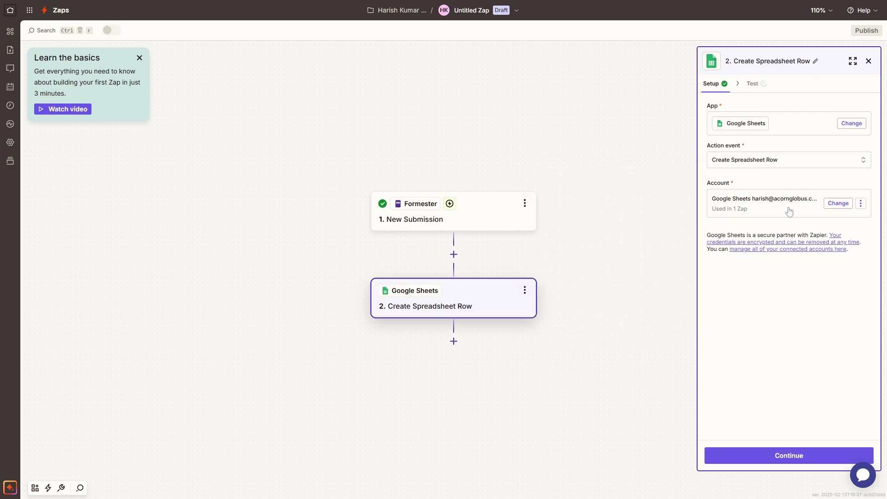
left_click(787, 209)
left_click(788, 458)
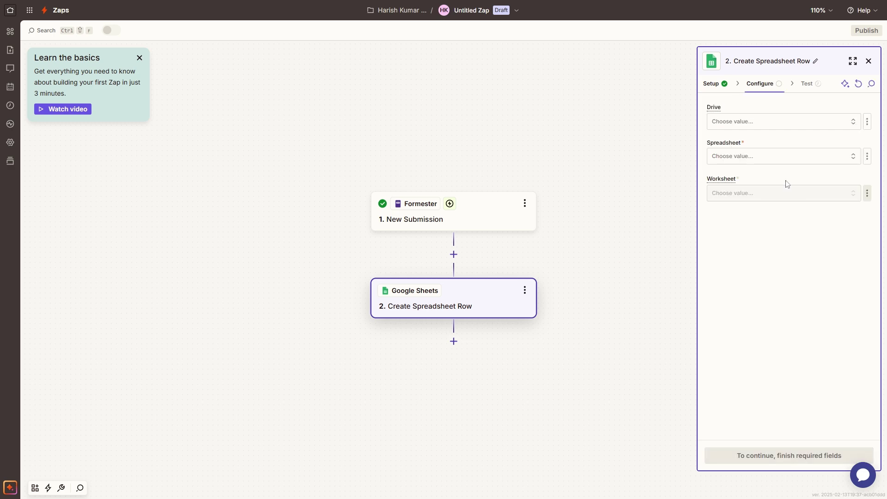
- Target My Google Drive, the 'Zapier test' spreadsheet and worksheet Sheet1
left_click(779, 122)
left_click(604, 148)
left_click(771, 157)
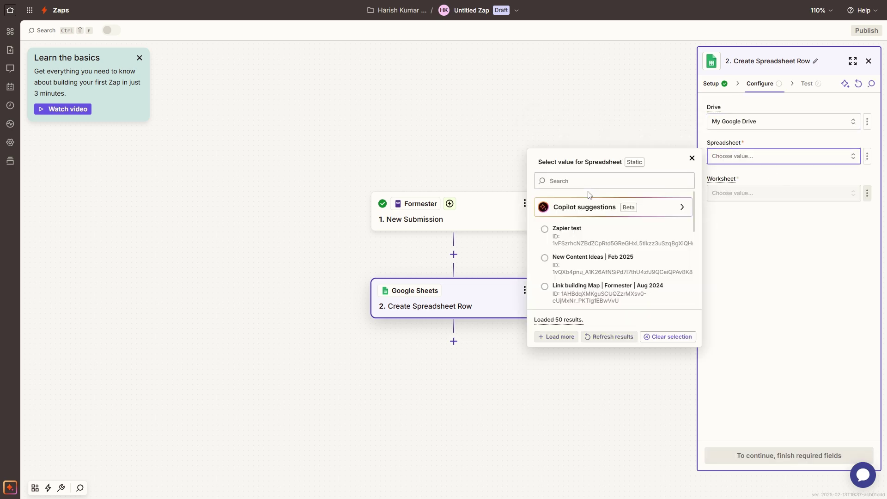
left_click(603, 224)
left_click(750, 193)
left_click(598, 219)
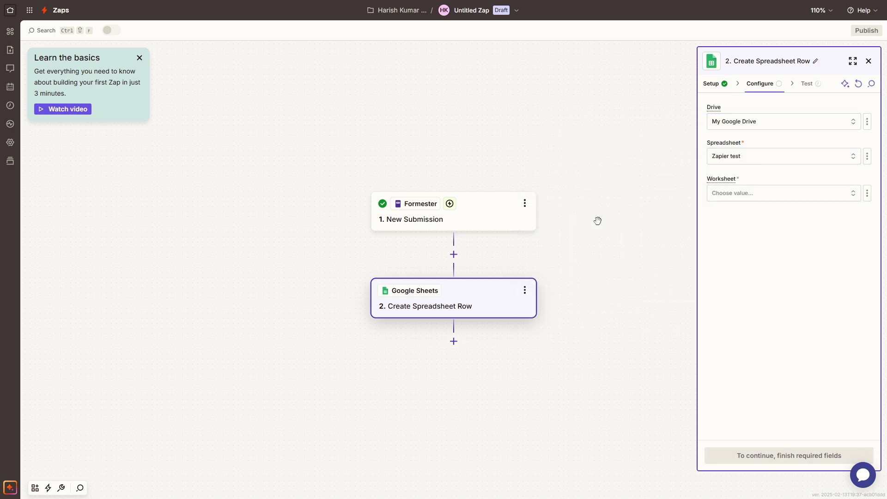
- Map Name to the submitter's first name, plus Email and Phone, then proceed to testing
left_click(862, 227)
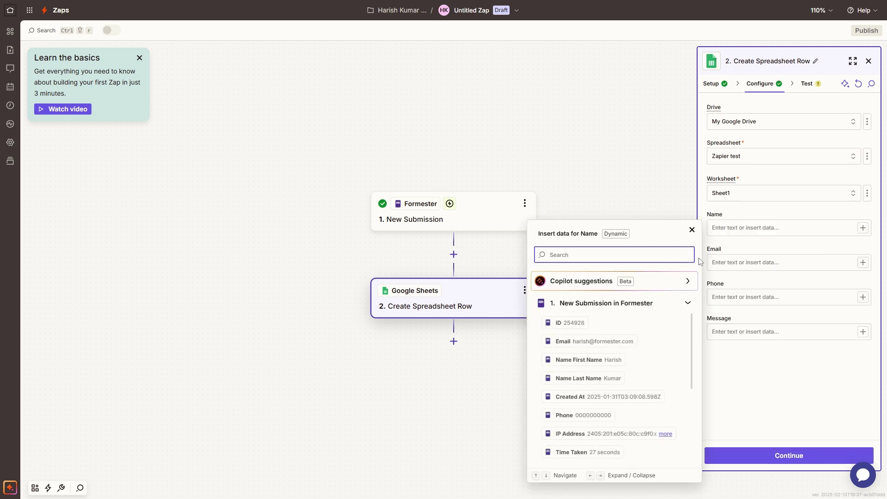
type("name")
left_click(683, 300)
left_click(862, 262)
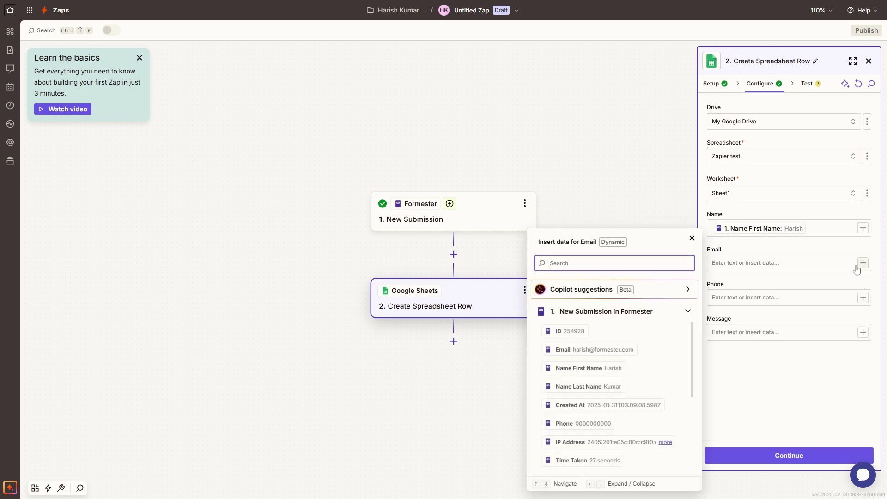
type("email")
left_click(596, 334)
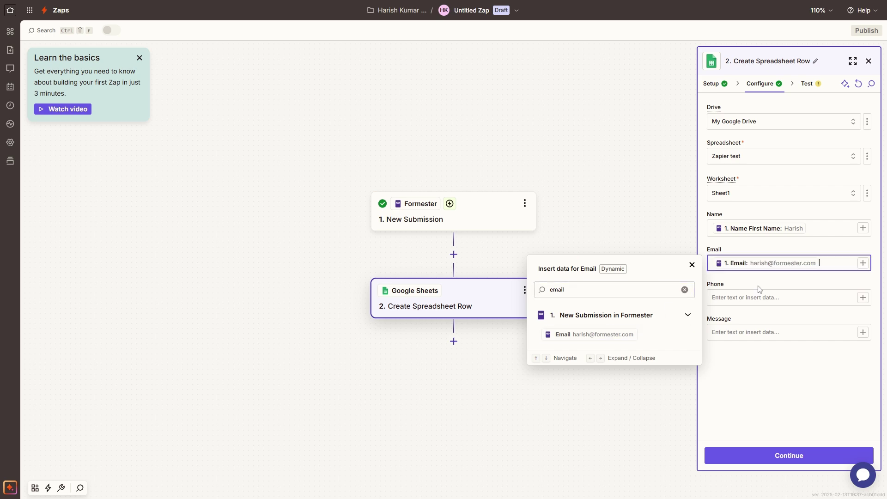
left_click(861, 297)
type("phone")
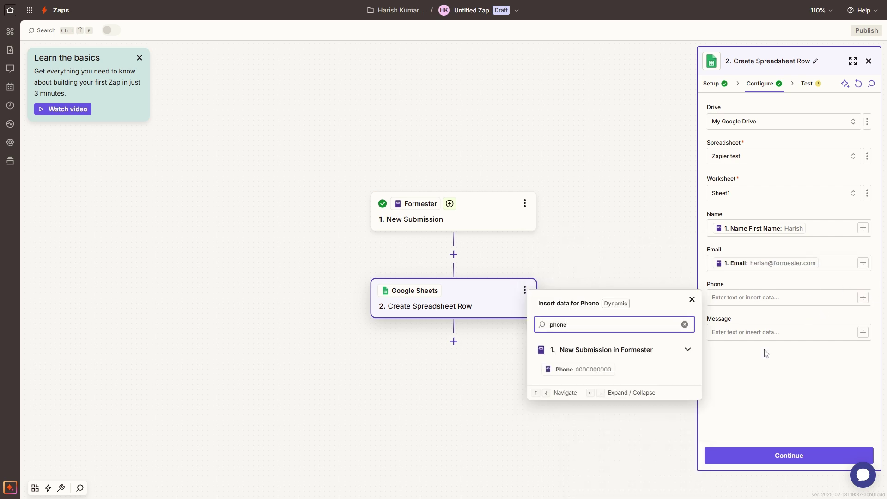
key("Return")
left_click(797, 455)
- Test and publish the Zap, then give the SureTriggers workflow a Formester submission-created trigger
left_click(824, 455)
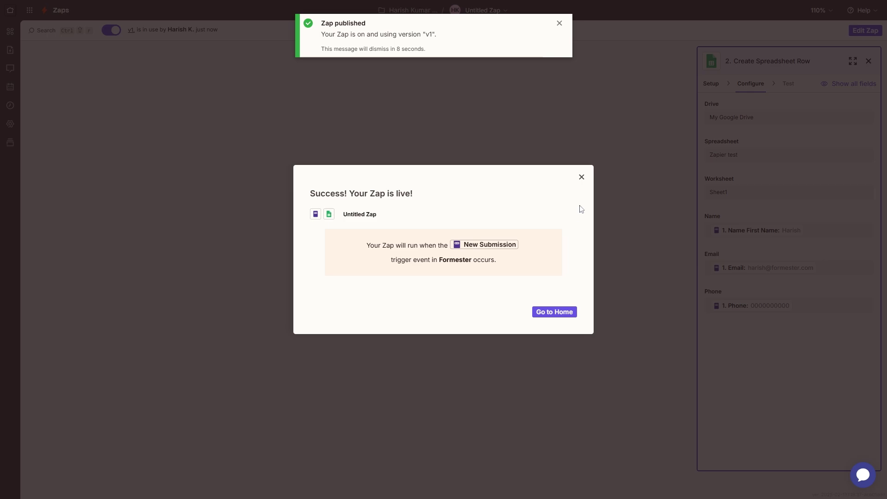
left_click(565, 310)
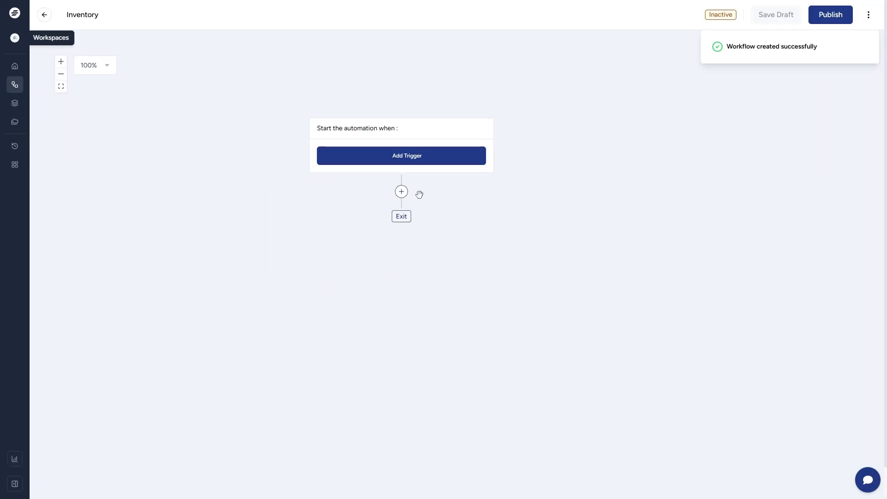
left_click(414, 156)
left_click(544, 69)
type("formester")
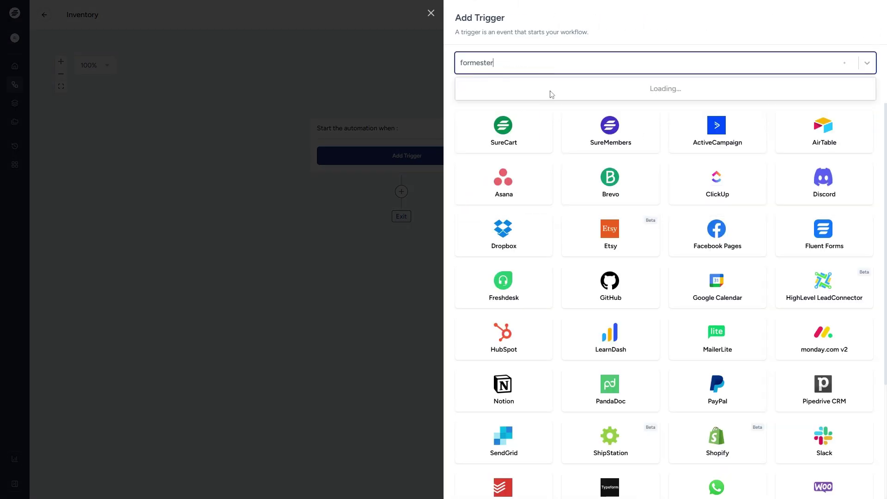
left_click(551, 89)
left_click(548, 167)
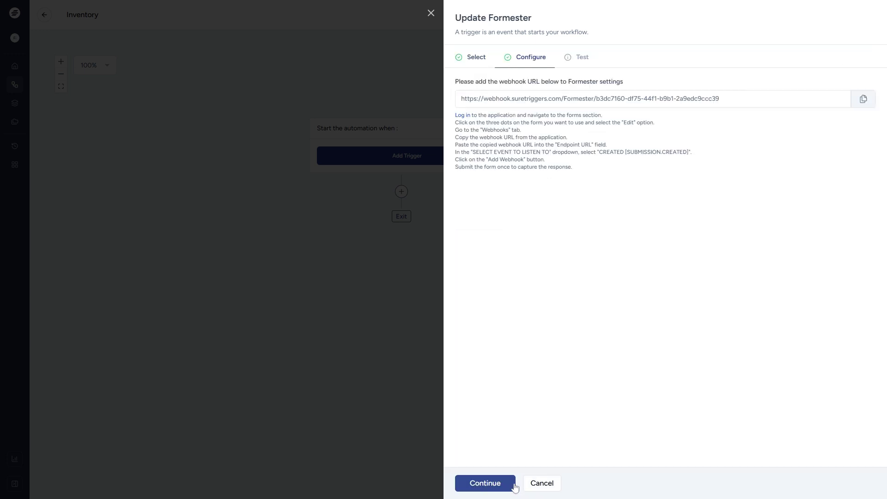
- Add a Sample Form webhook sending Created [Submission.Created] events to the pasted SureTriggers URL
left_click(870, 108)
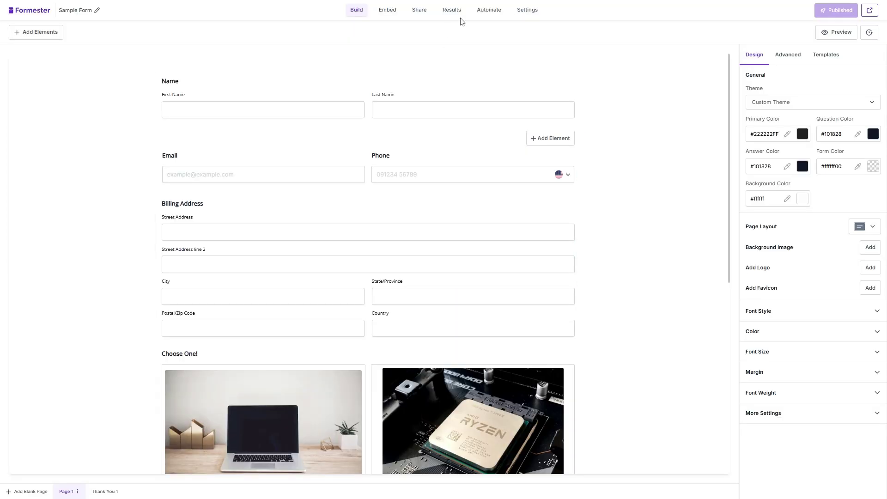
left_click(481, 16)
left_click(486, 31)
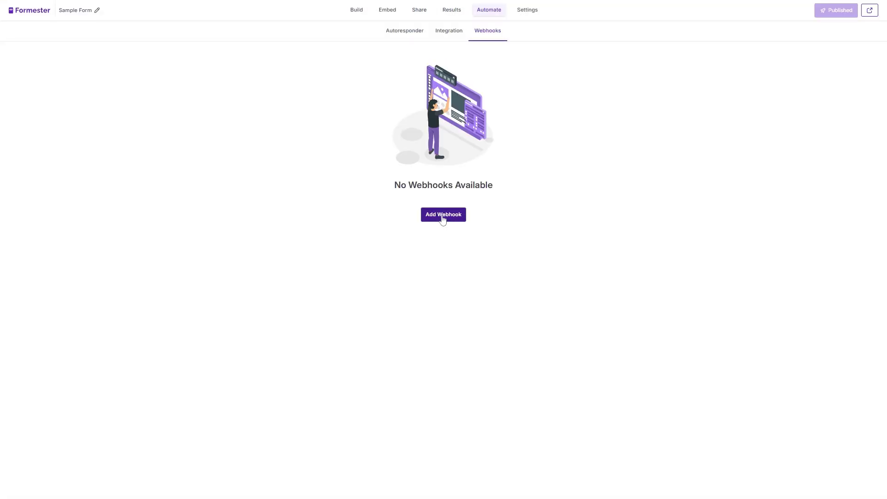
left_click(444, 214)
key("ctrl+v")
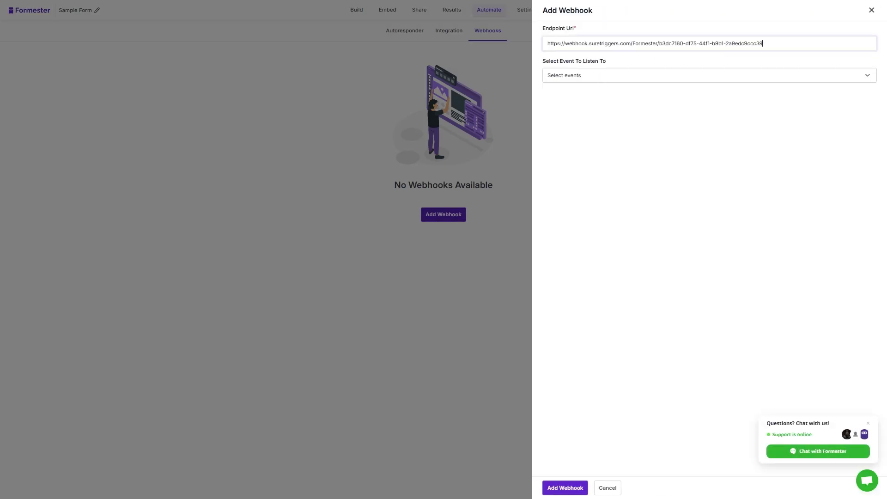
left_click(612, 74)
left_click(586, 109)
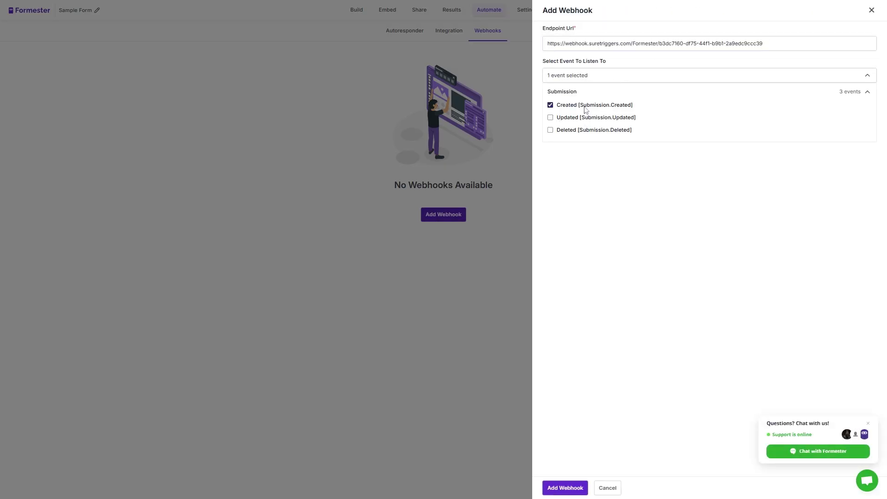
left_click(578, 488)
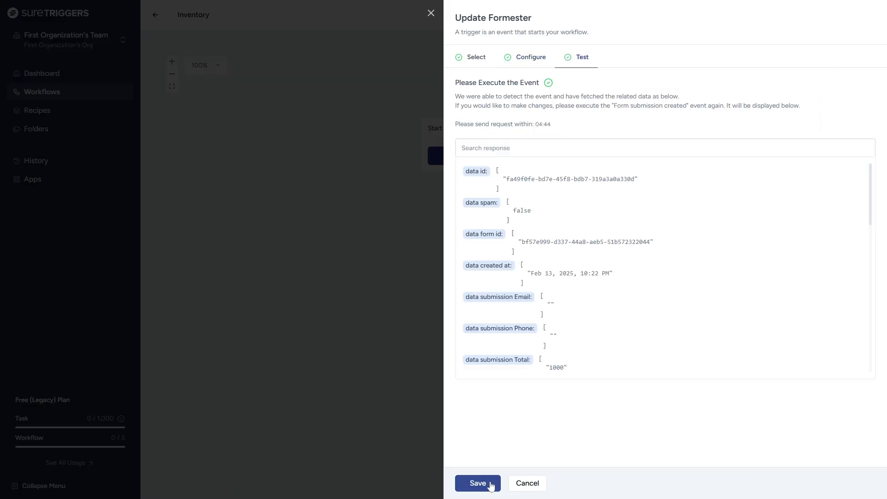
- Save the trigger and add a Zoho Inventory Update Item action via the Inventory Automation connection
left_click(477, 483)
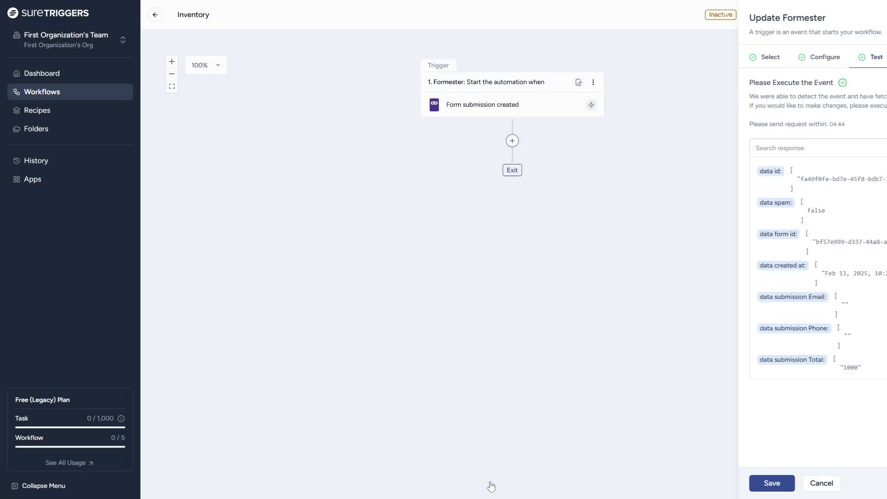
left_click(537, 88)
left_click(538, 137)
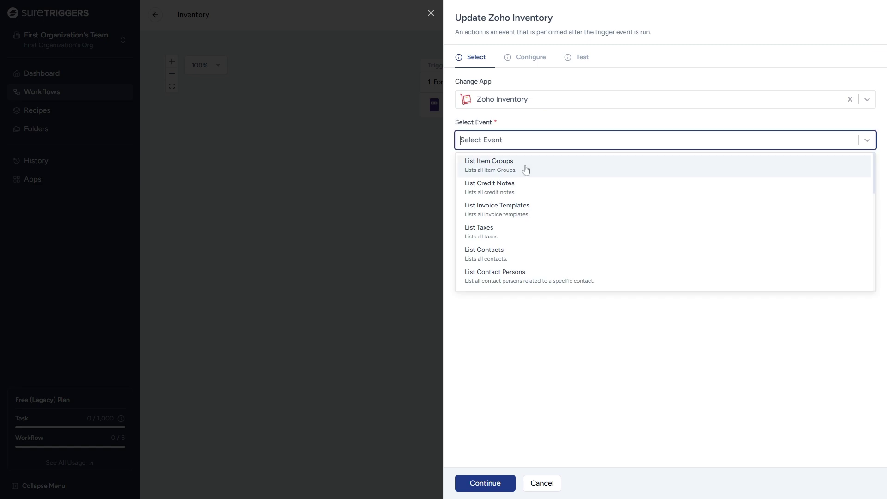
type("upa")
key("BackSpace")
type("date")
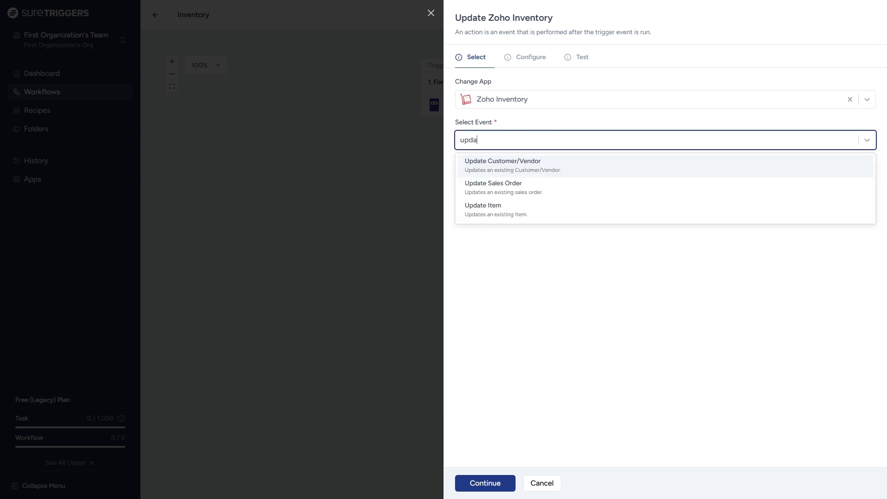
left_click(541, 203)
left_click(541, 186)
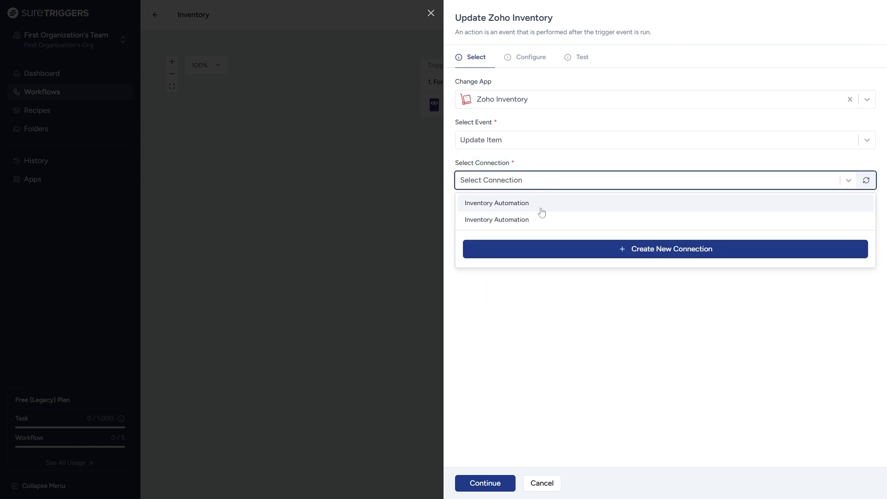
left_click(542, 207)
left_click(488, 484)
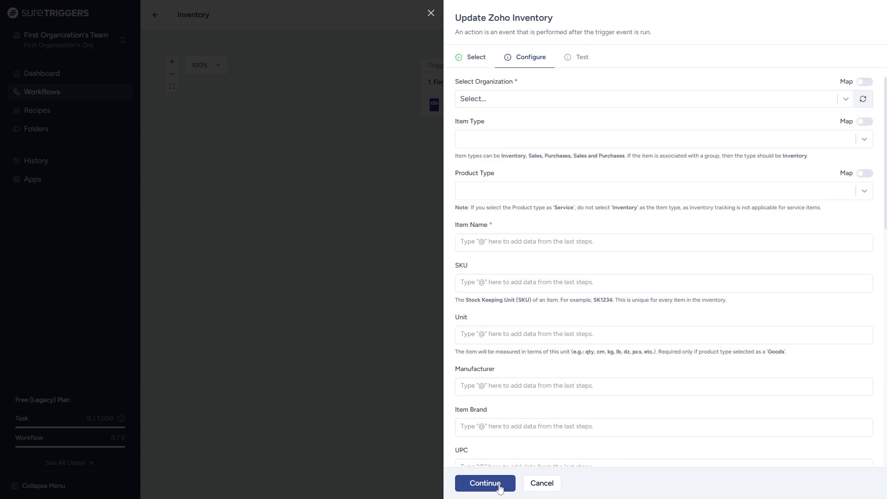
- Set the organization and map Item Name to the submission's chosen product for item 2222
left_click(514, 103)
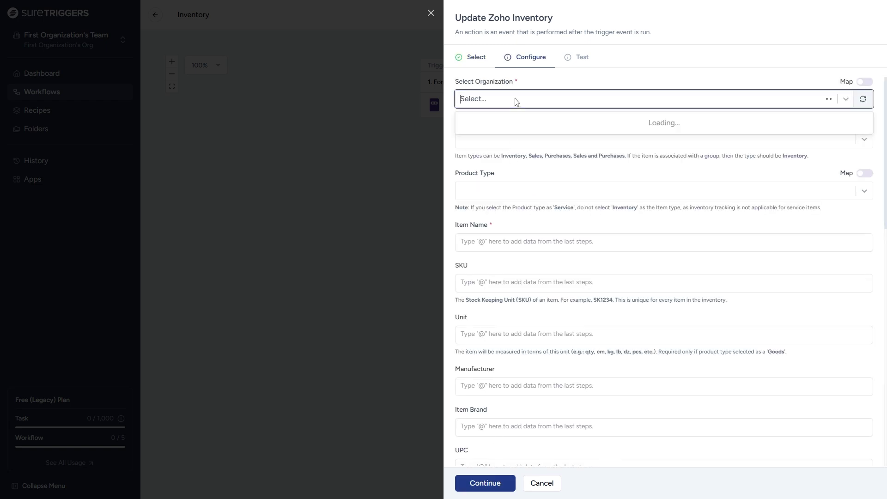
left_click(515, 122)
type("@")
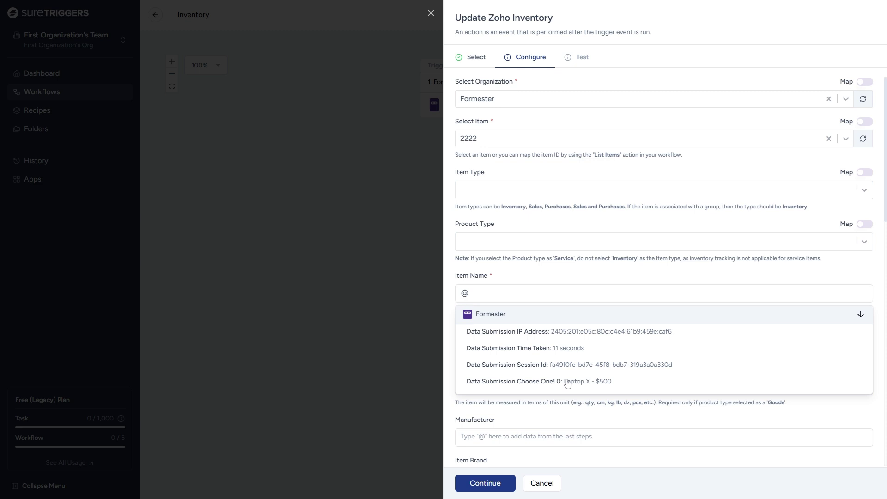
left_click(568, 382)
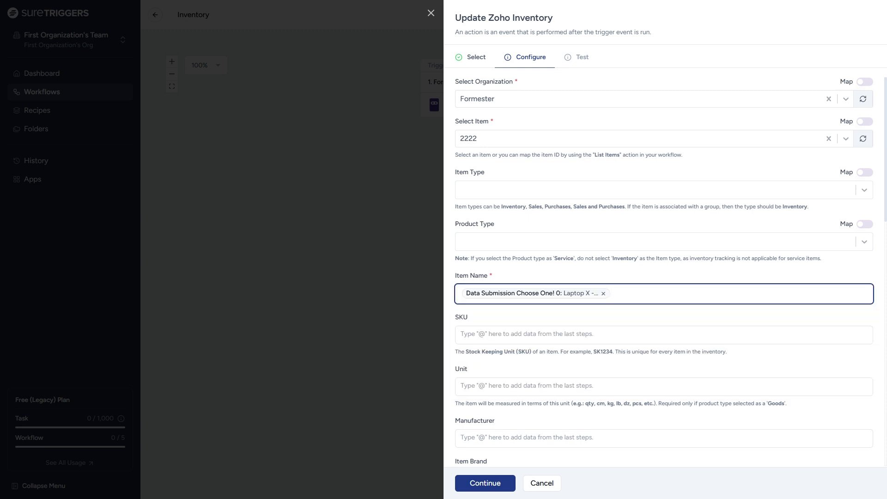
scroll(664, 278, "down", 3)
left_click(483, 488)
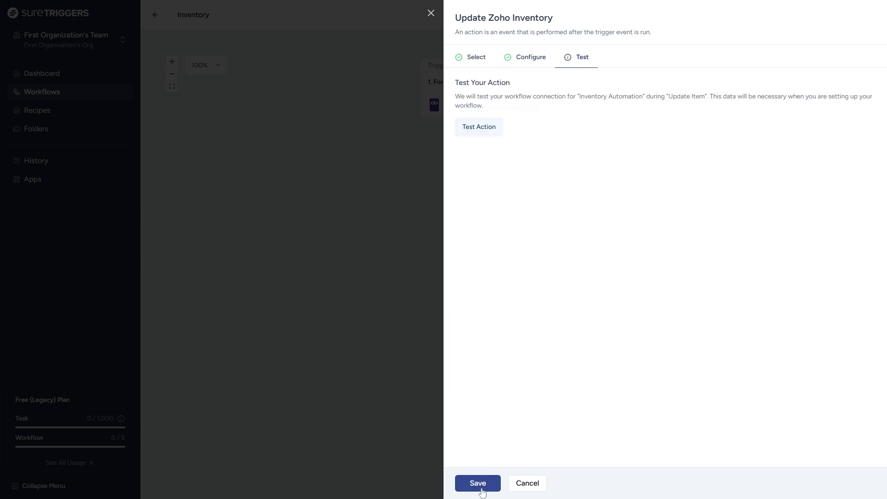
left_click(486, 487)
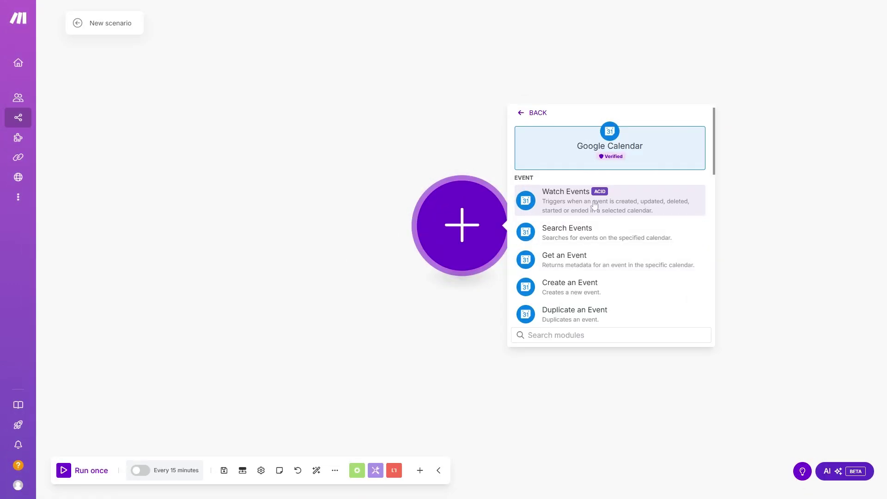
- Set Watch Events on the primary calendar by created date and save the module
left_click(593, 205)
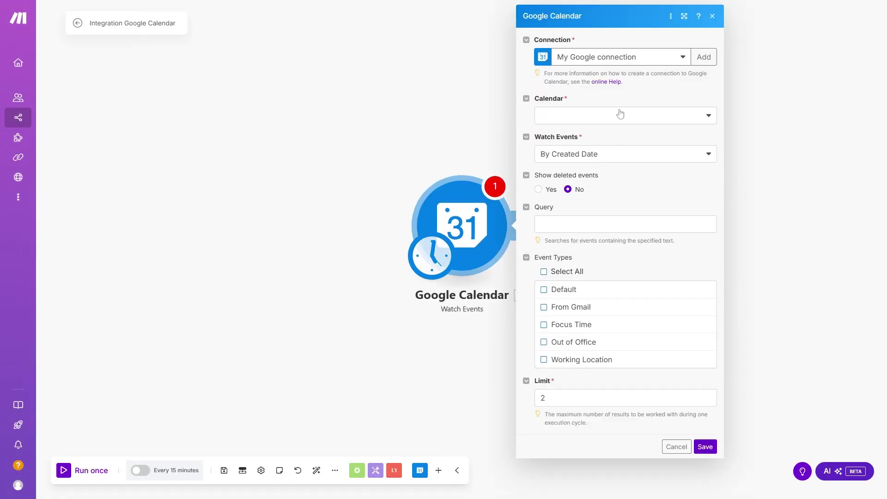
left_click(620, 113)
left_click(616, 132)
left_click(609, 155)
left_click(611, 168)
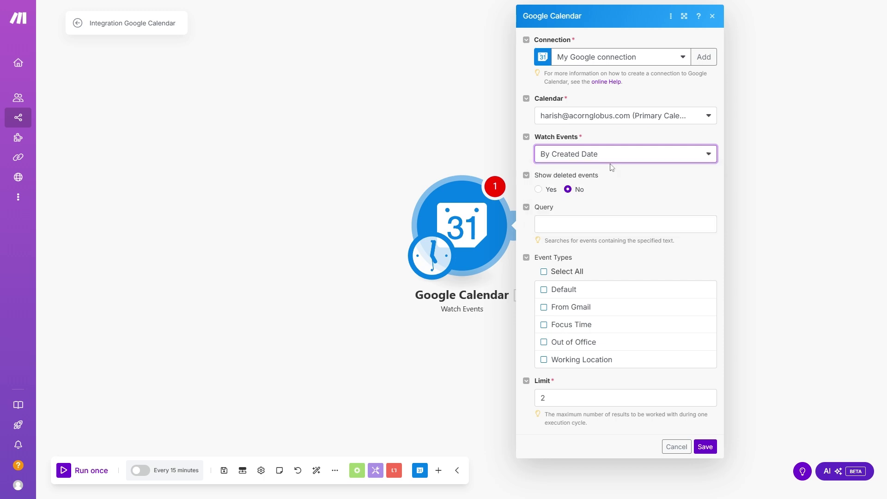
left_click(710, 450)
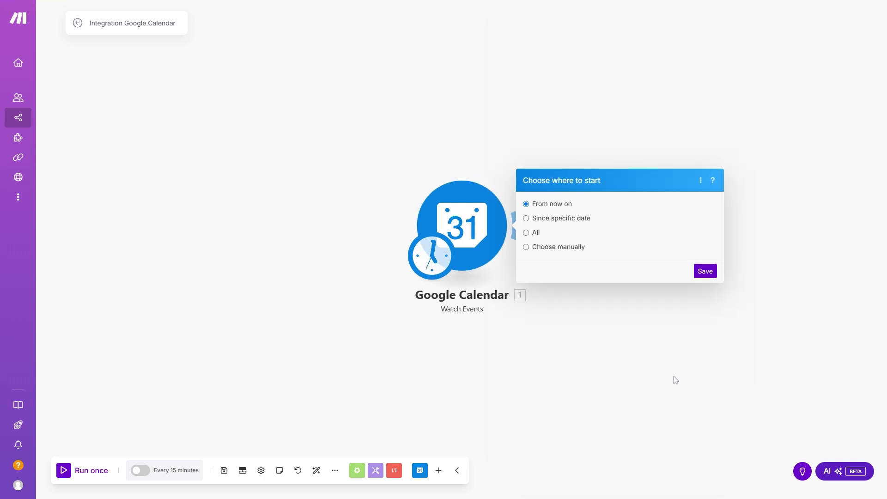
- Start from new events only, then add Notion Update a Database Item with Name mapped to Summary
left_click(520, 225)
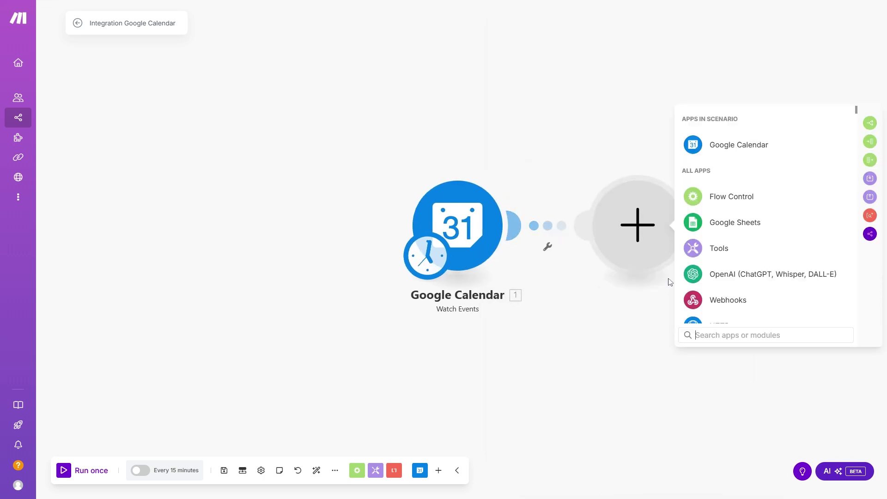
left_click(867, 196)
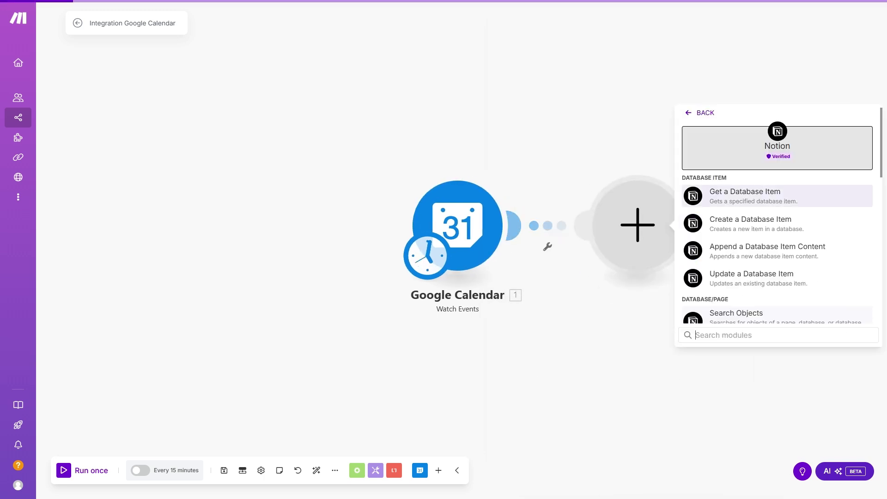
left_click(755, 275)
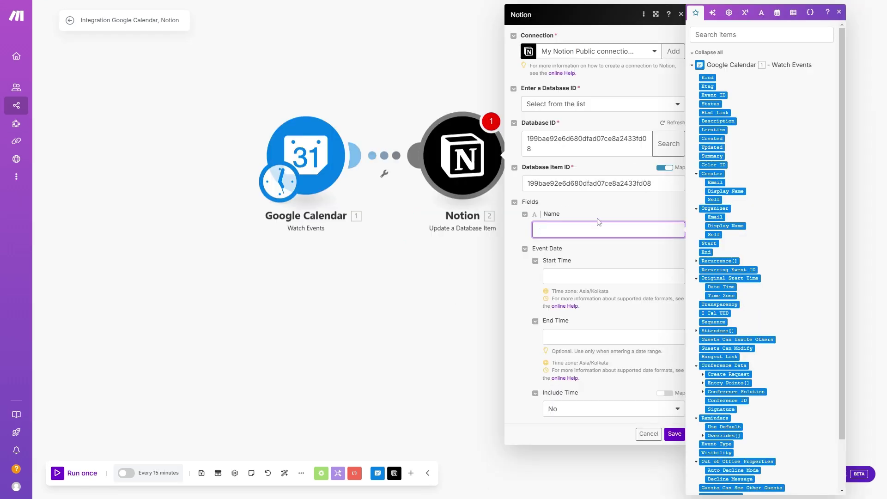
left_click(734, 35)
type("su")
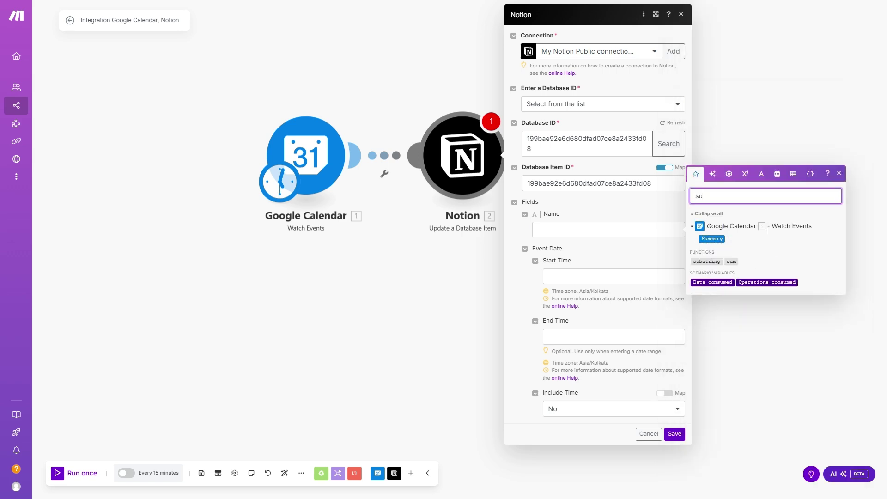
type("mm")
left_click(712, 257)
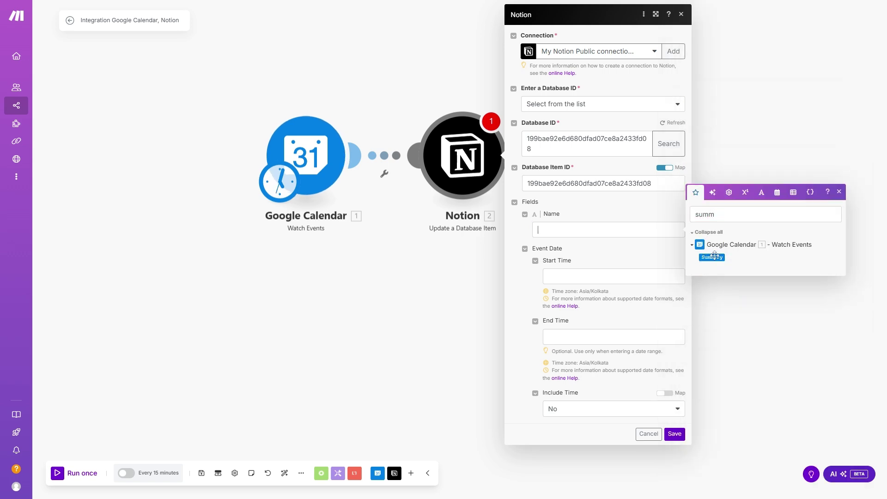
left_click(613, 277)
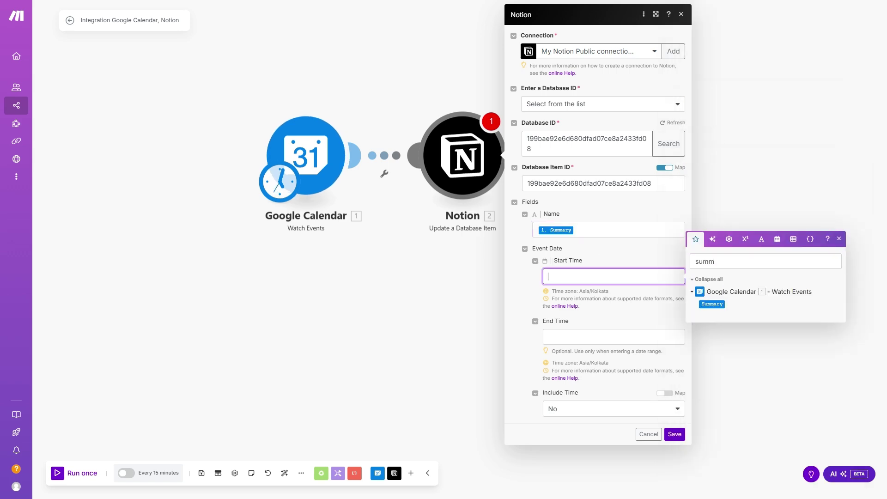
left_click(682, 438)
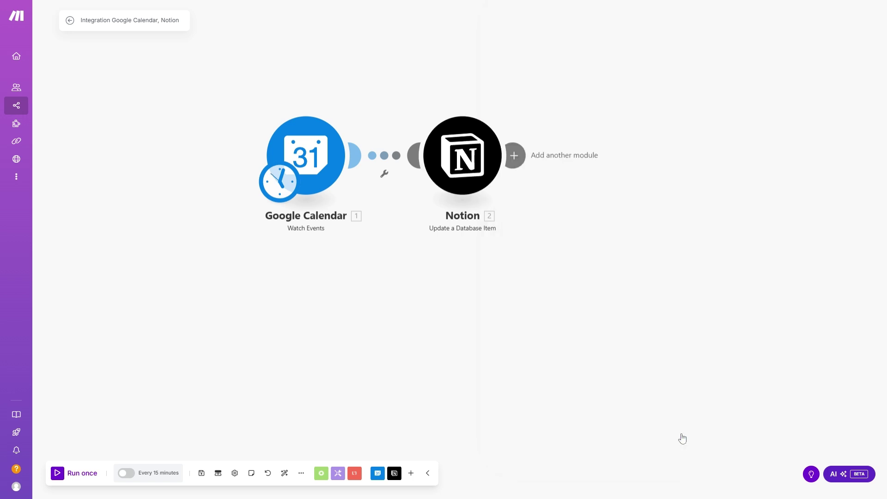
- Run the Make scenario once and start a Pabbly CRM Automation workflow using Formester
left_click(65, 474)
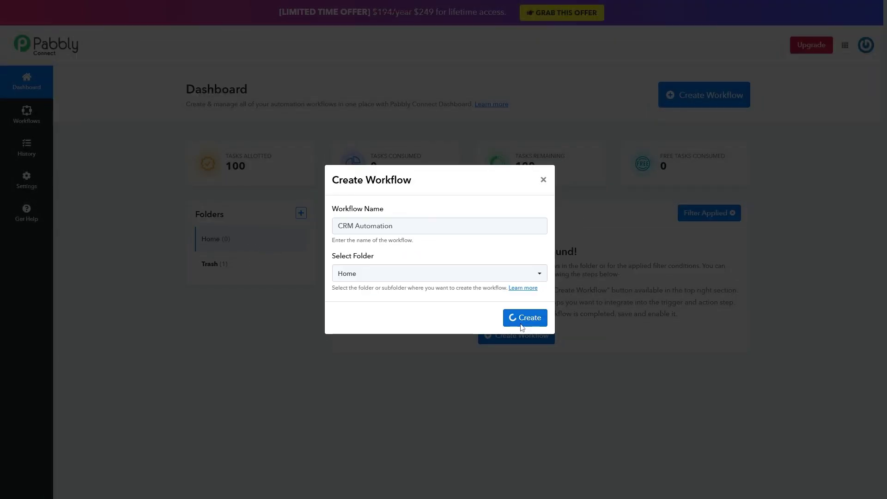
left_click(525, 317)
type("formester")
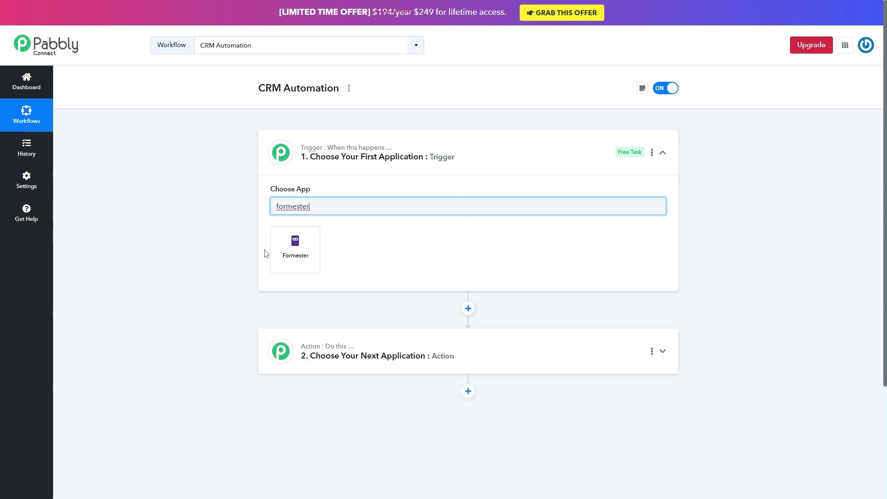
left_click(276, 249)
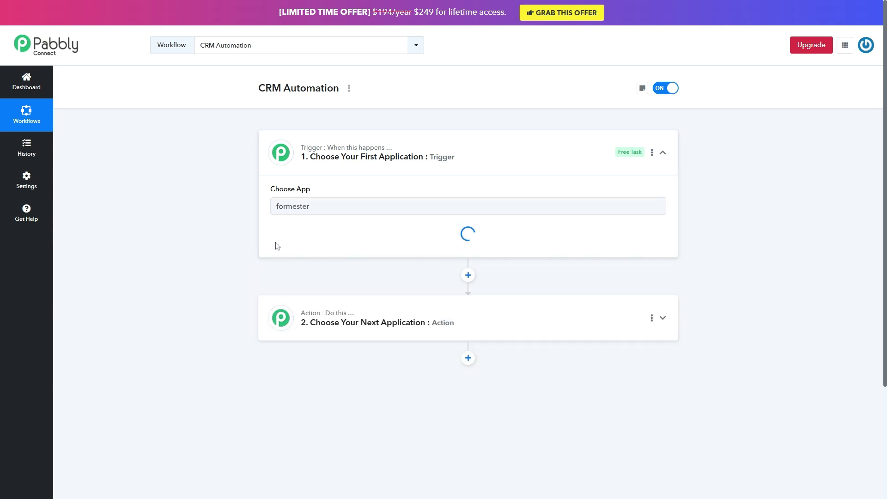
- Trigger on form submission created and save a Formester webhook for created submissions
left_click(308, 248)
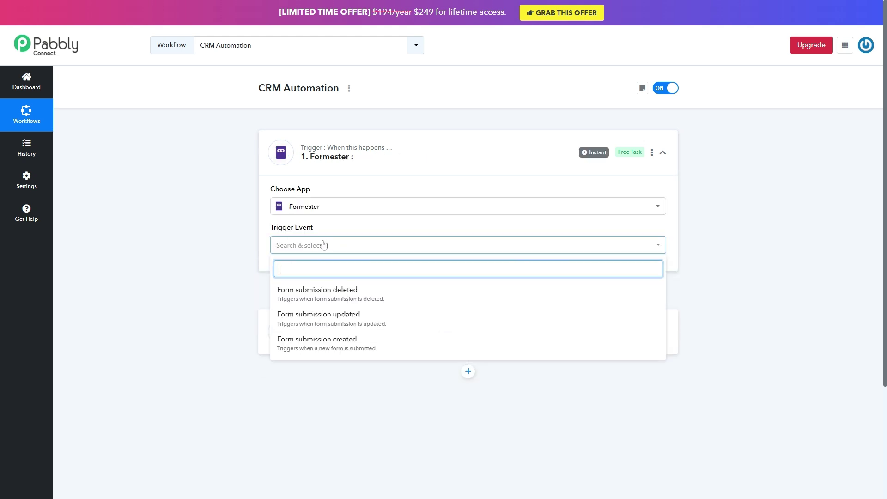
left_click(335, 349)
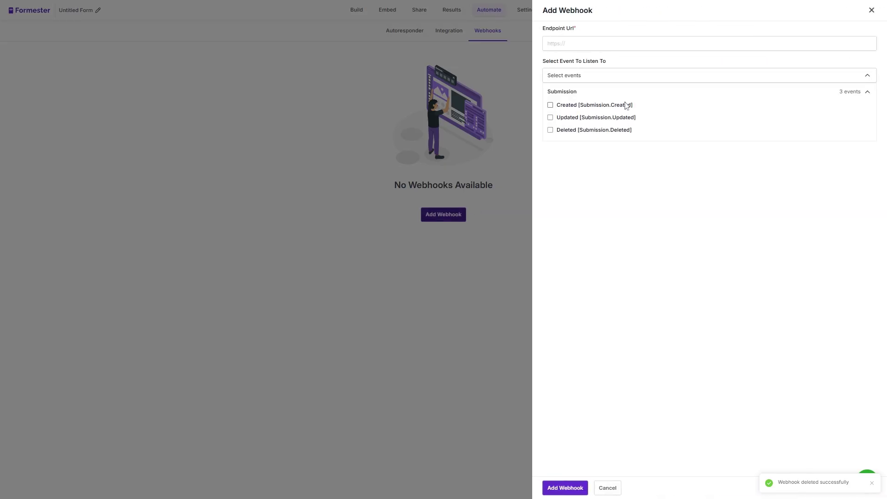
left_click(597, 106)
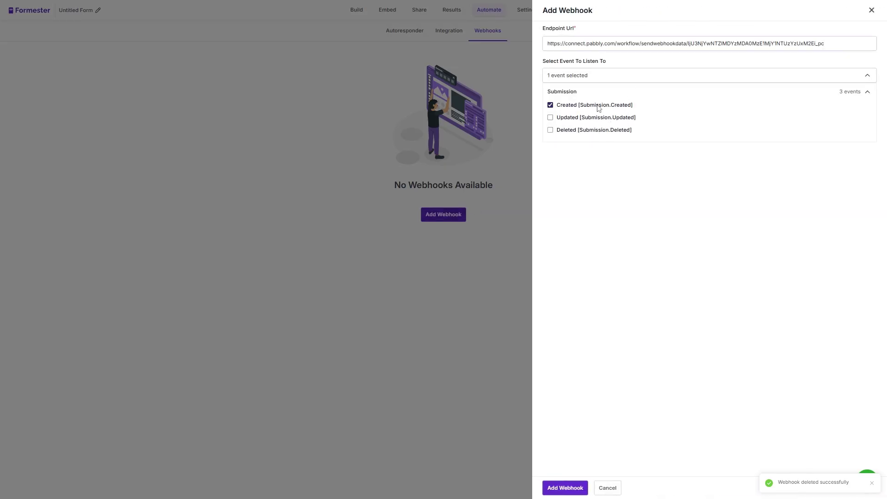
left_click(565, 488)
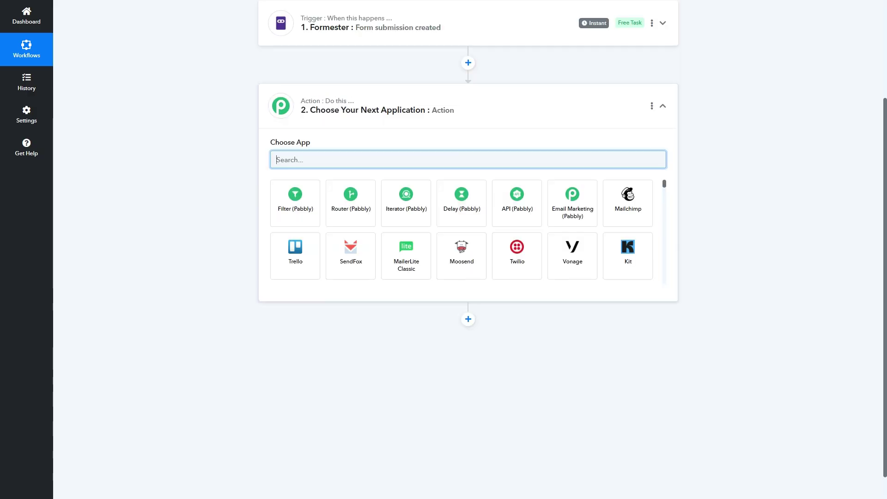
type("zoho")
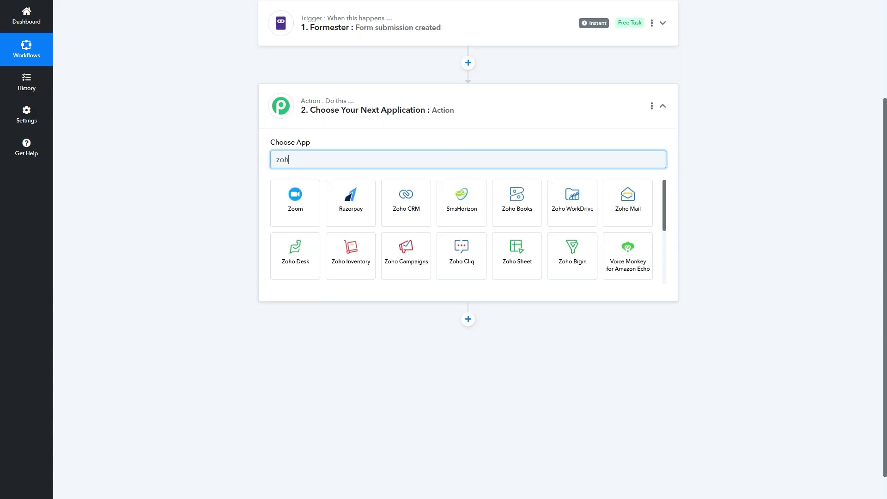
- Add a Zoho CRM Create Contact action using the existing saved Zoho CRM connection
left_click(295, 202)
left_click(329, 276)
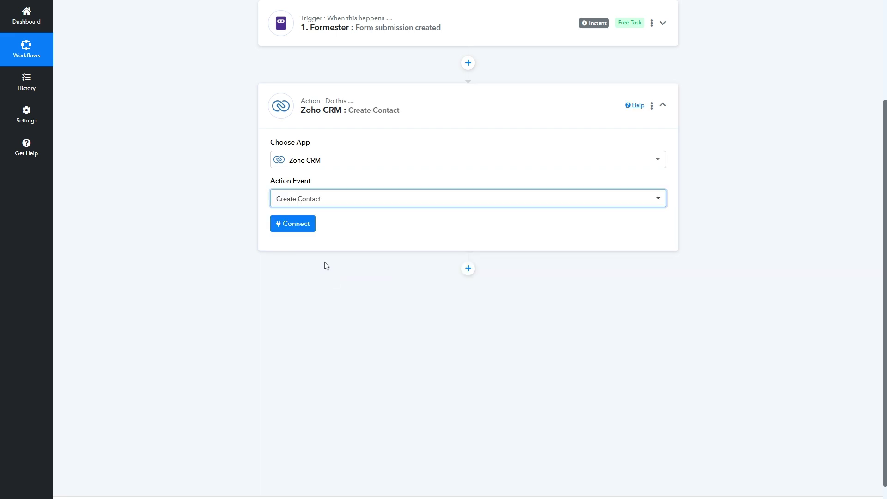
left_click(305, 226)
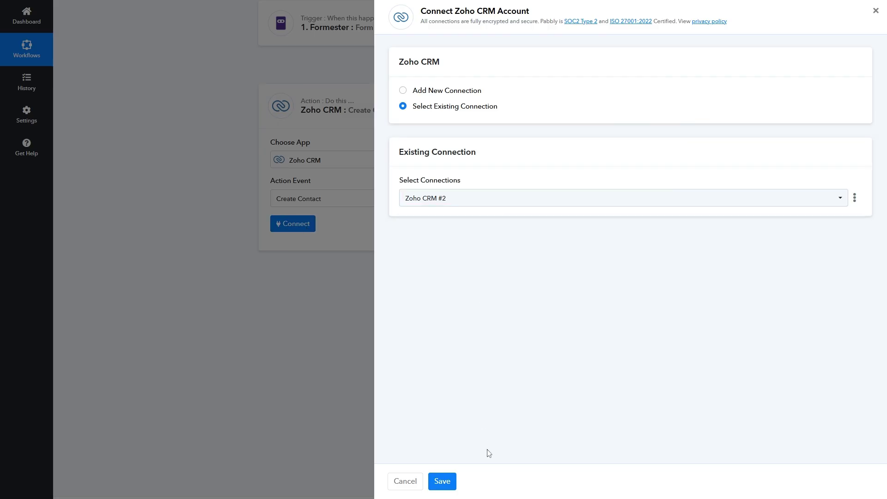
left_click(447, 483)
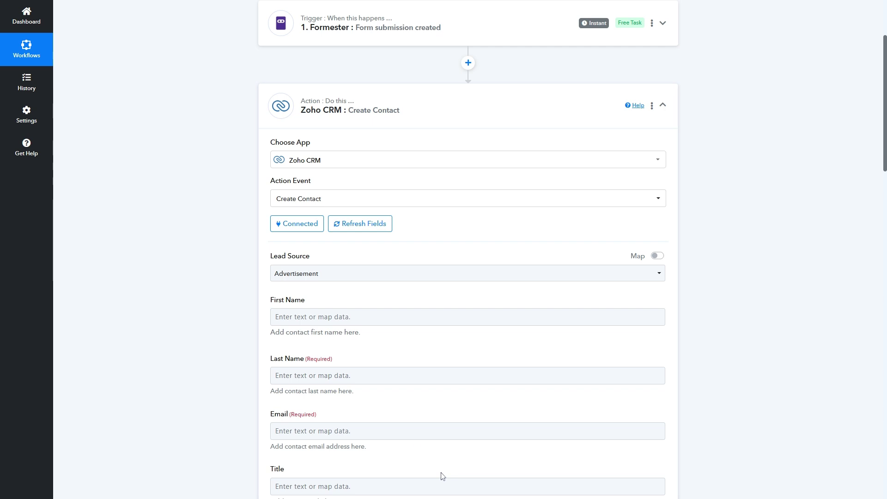
- Map the submission's first name into First Name and Last Name, and its email into Email
left_click(333, 317)
left_click(388, 386)
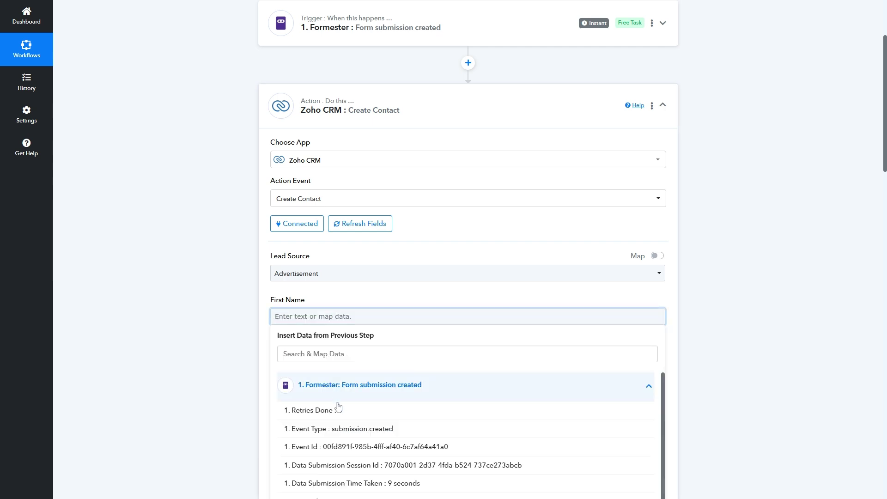
scroll(338, 408, "down", 3)
left_click(395, 415)
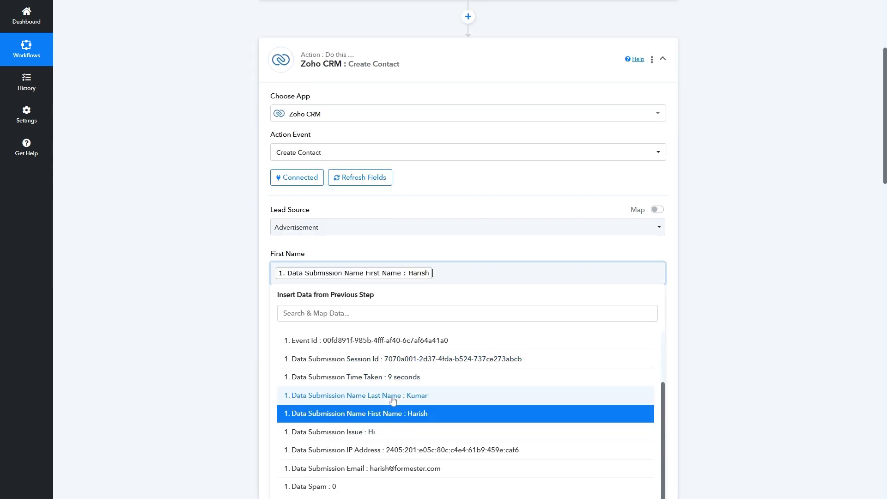
left_click(416, 388)
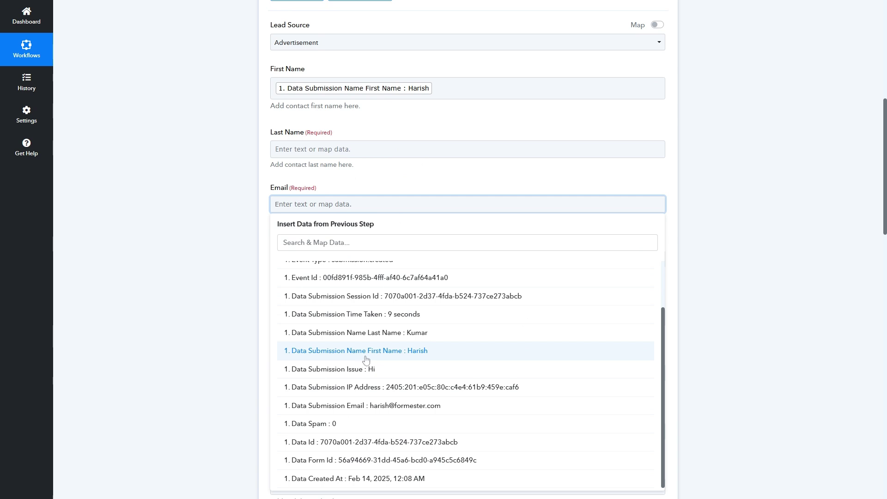
left_click(366, 406)
scroll(399, 170, "up", 3)
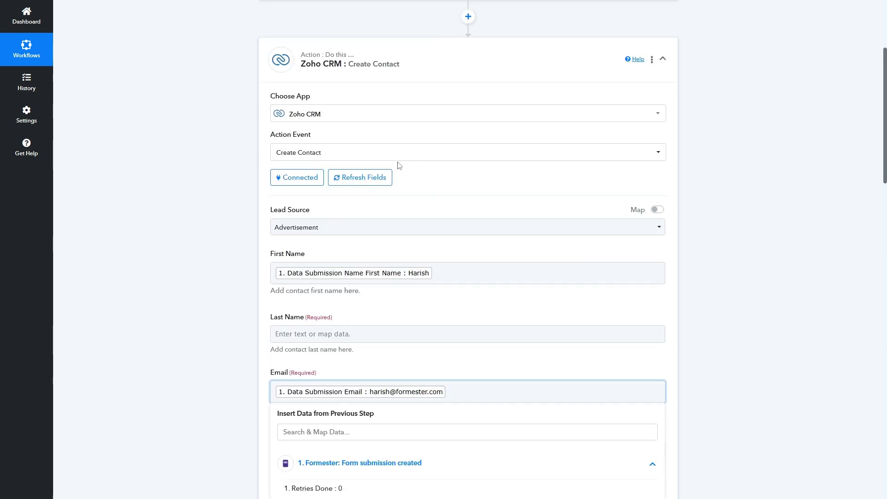
left_click(333, 333)
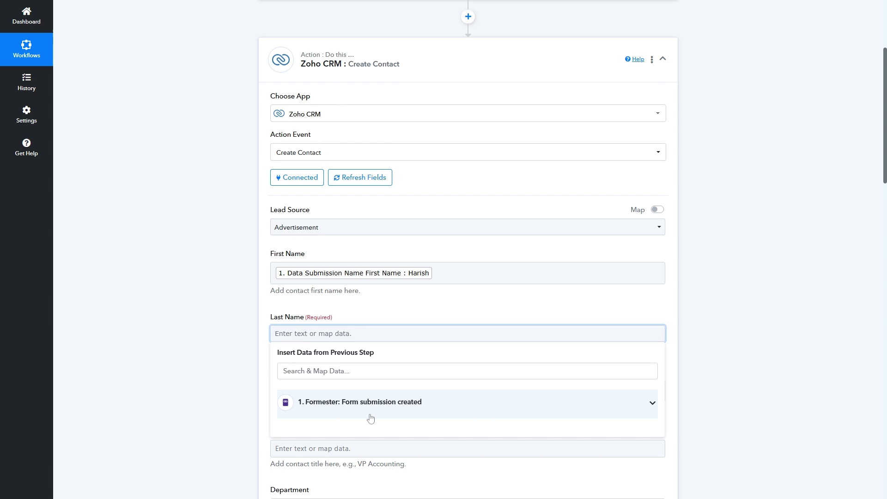
left_click(371, 414)
scroll(493, 312, "down", 3)
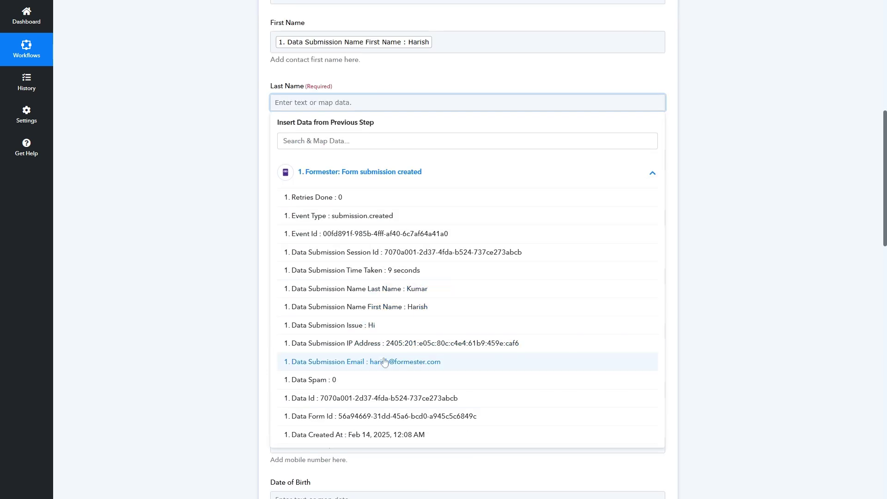
left_click(380, 313)
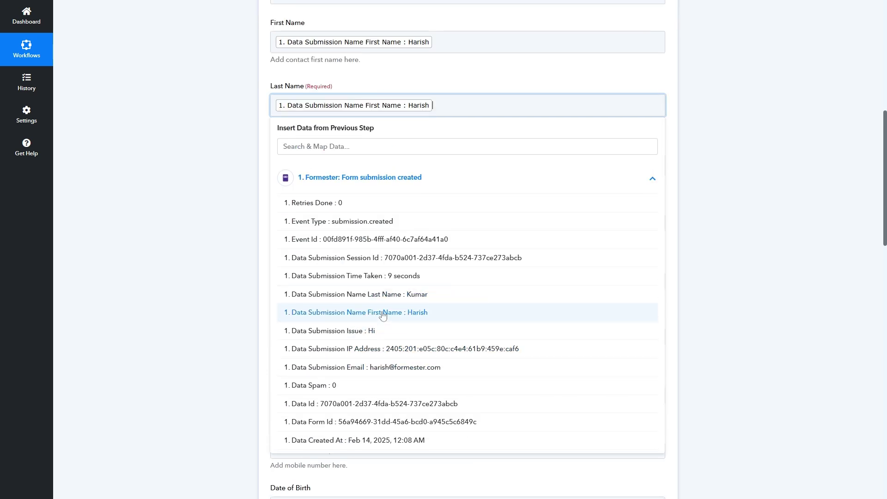
left_click(502, 70)
scroll(468, 277, "down", 3)
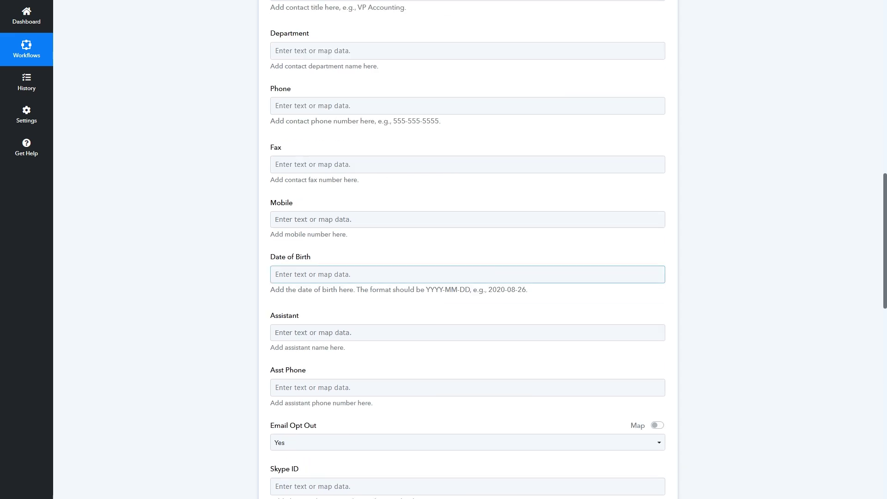
scroll(444, 273, "down", 3)
scroll(443, 274, "down", 3)
scroll(443, 274, "down", 3)
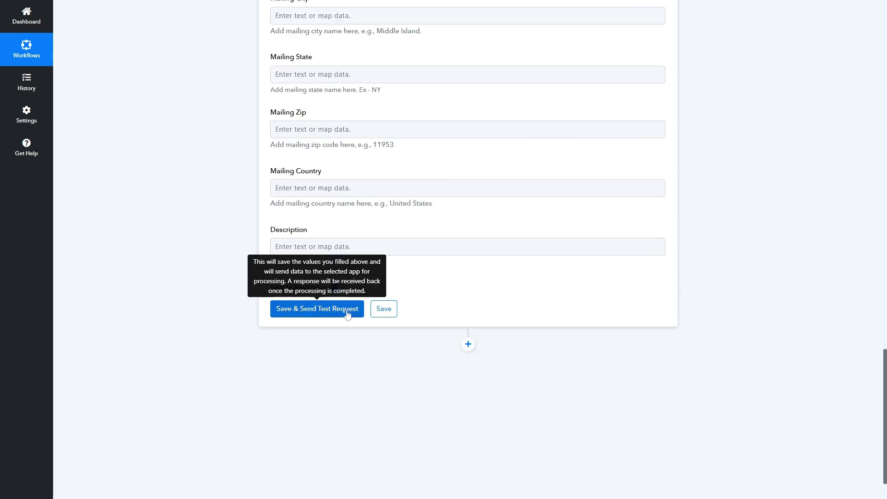
- Save the Zoho CRM contact action and send a test request
left_click(380, 311)
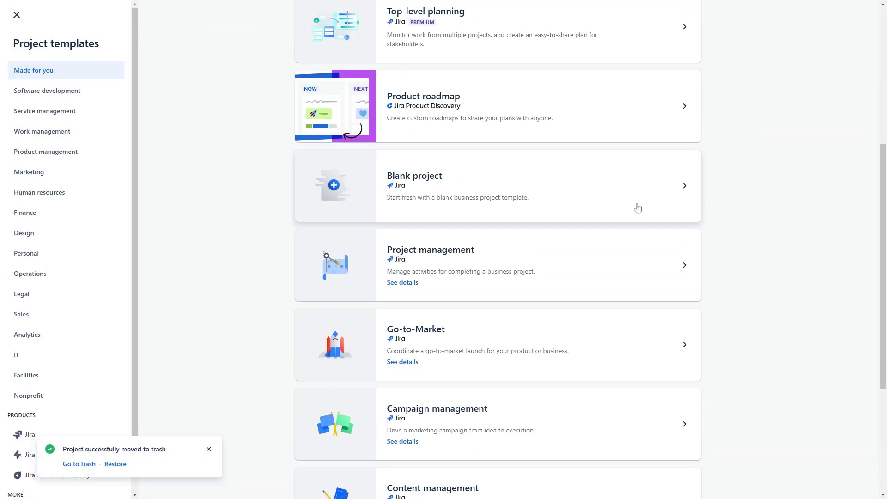
- Create a Jira project named 'Sample' from the Project management template
left_click(522, 268)
type("Sample")
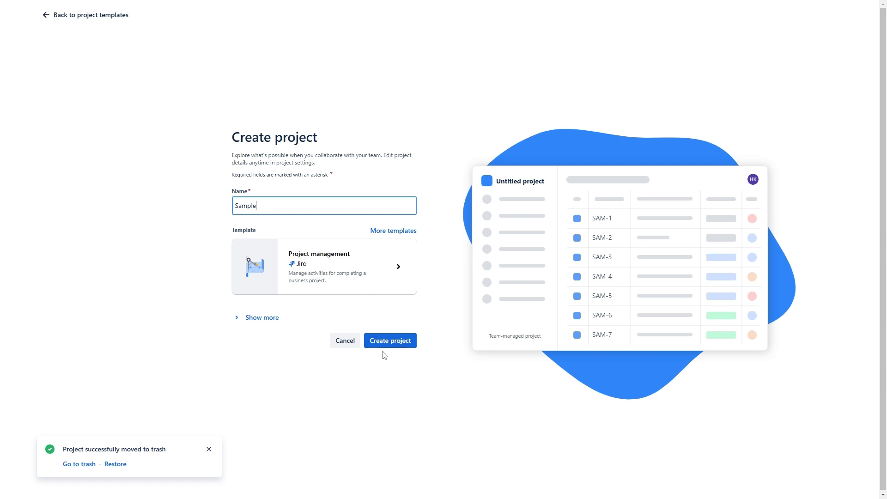
left_click(388, 345)
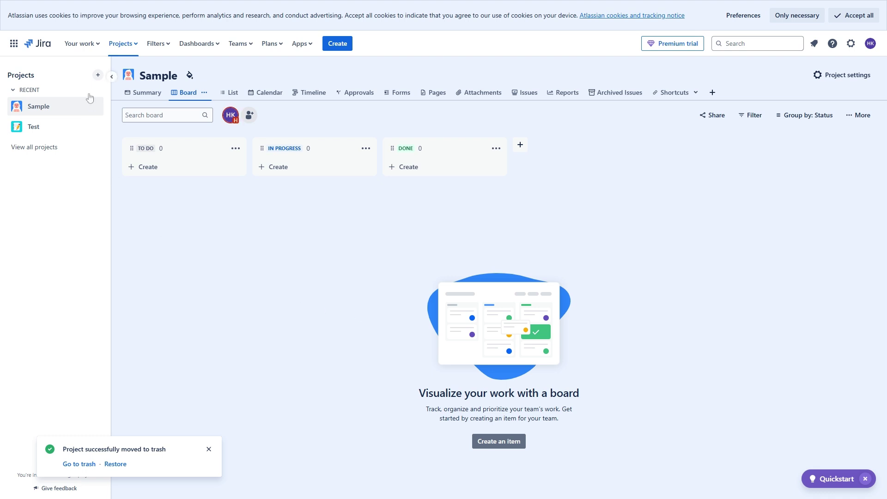
- Open Sample's automation settings and load the design-linked email-the-assignee rule template
left_click(848, 78)
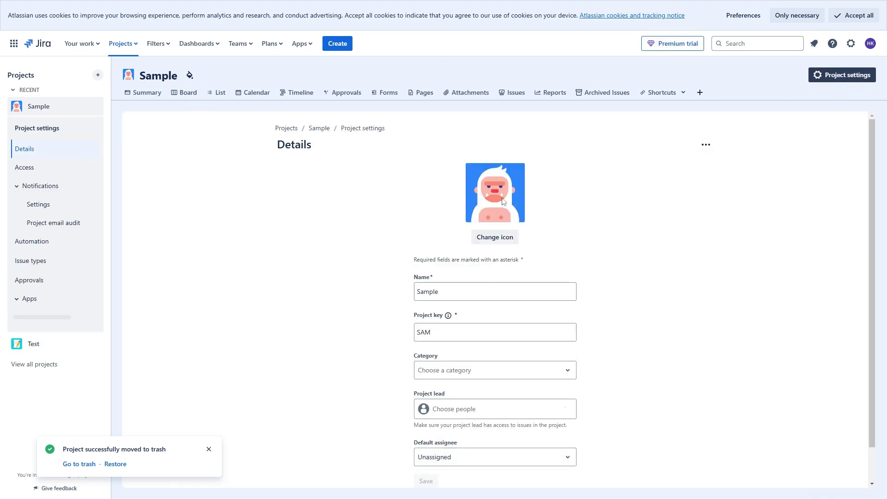
left_click(42, 243)
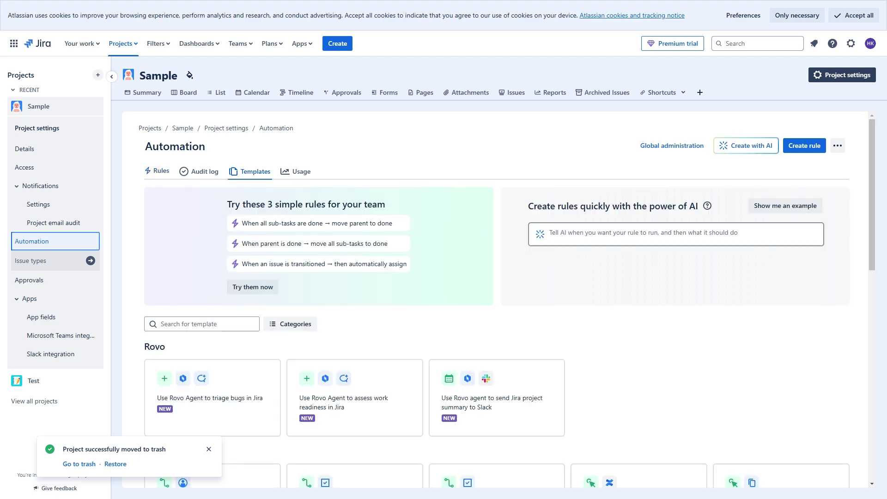
scroll(776, 319, "down", 5)
scroll(776, 319, "down", 5)
scroll(776, 320, "down", 2)
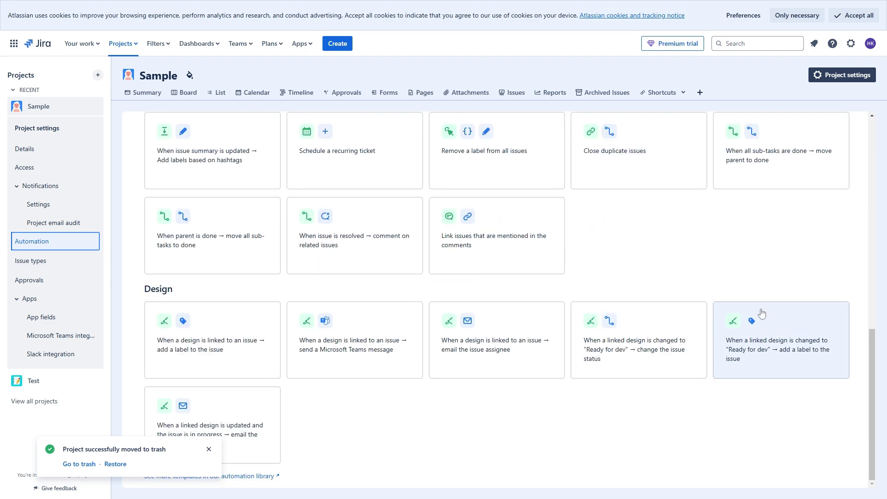
left_click(499, 360)
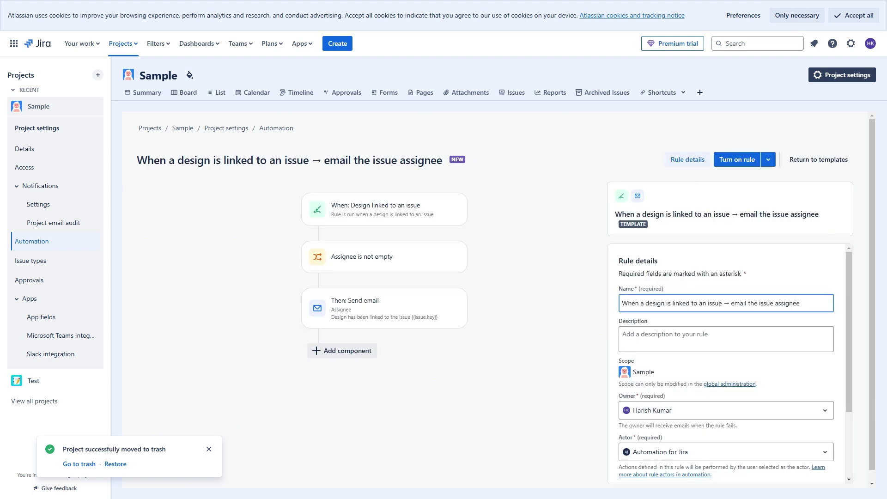
scroll(603, 335, "down", 1)
- Turn on the design-linked assignee-email rule and collapse Apps in the sidebar
left_click(745, 153)
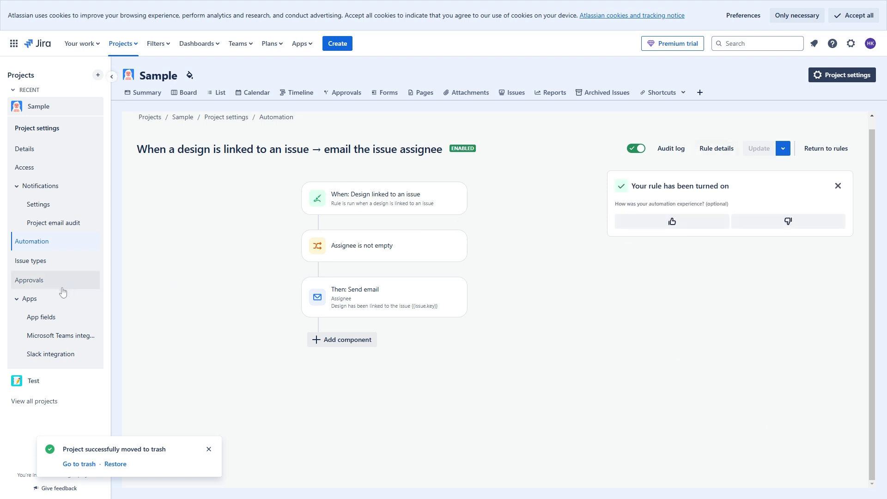
left_click(53, 298)
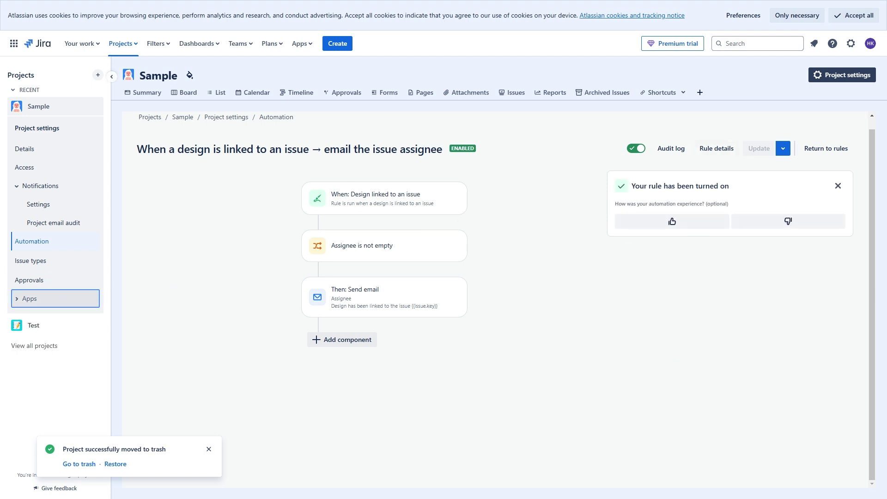